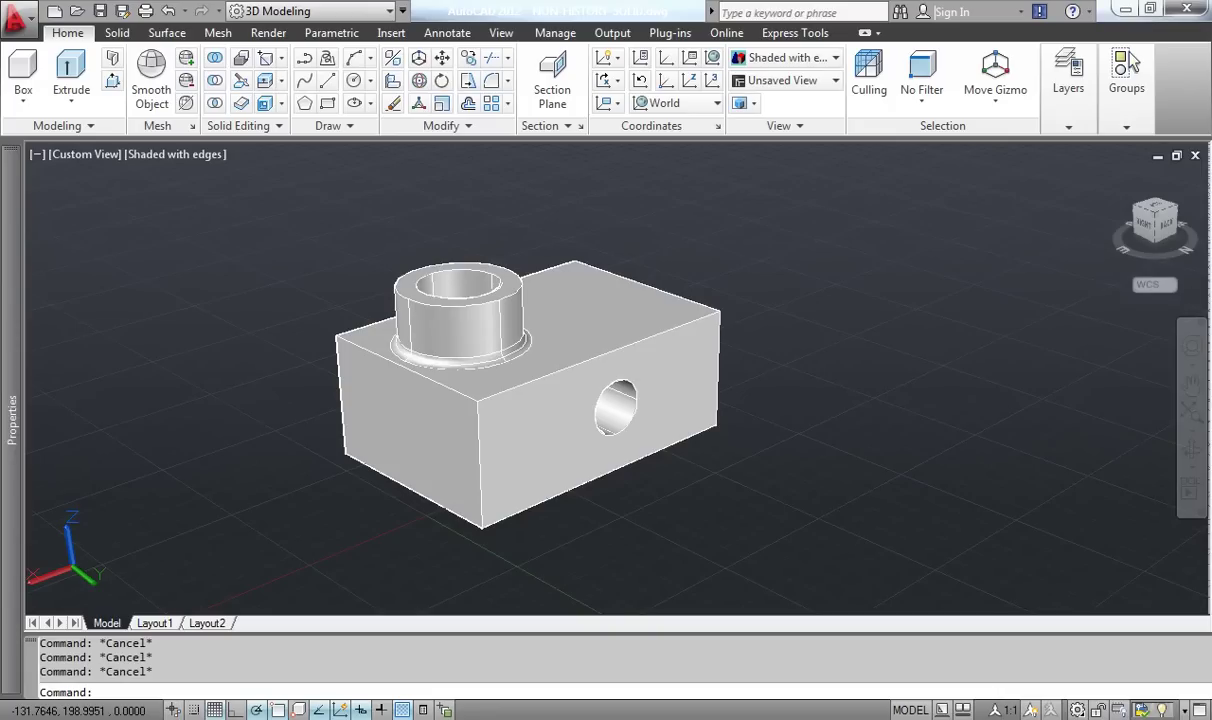
- Clear any selection on the block solid and show the Plug-ins ribbon tab
click(776, 517)
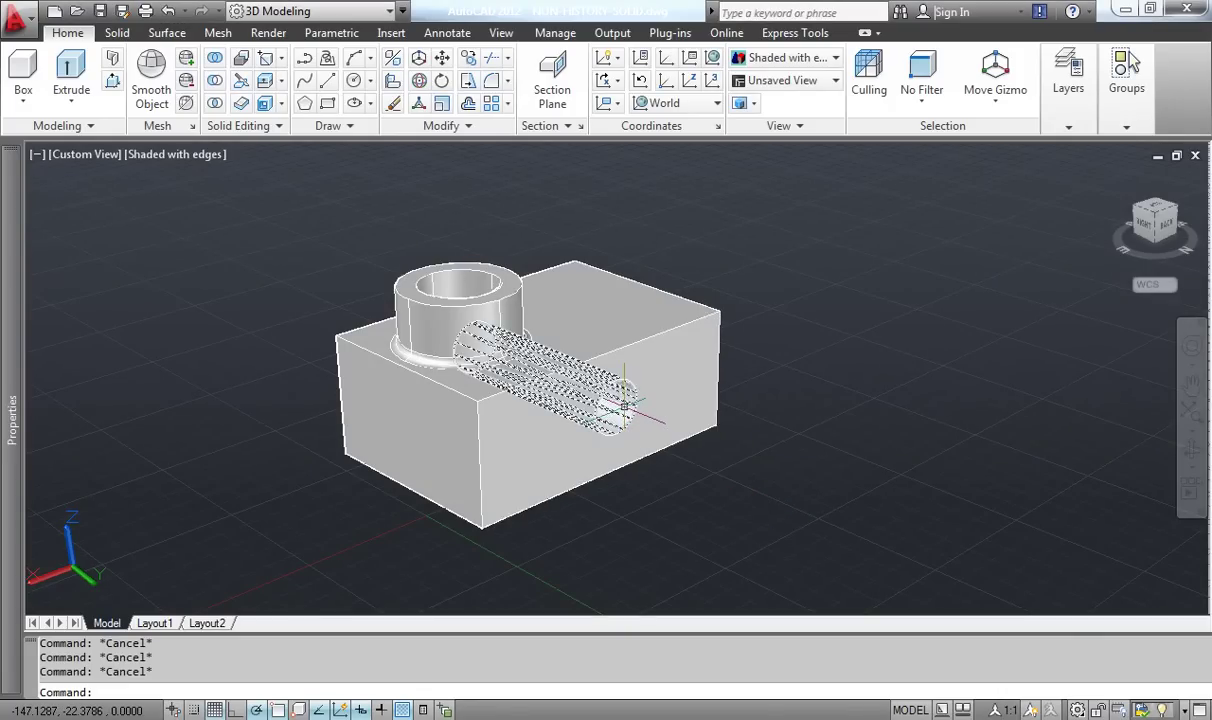
mouse_move(620, 406)
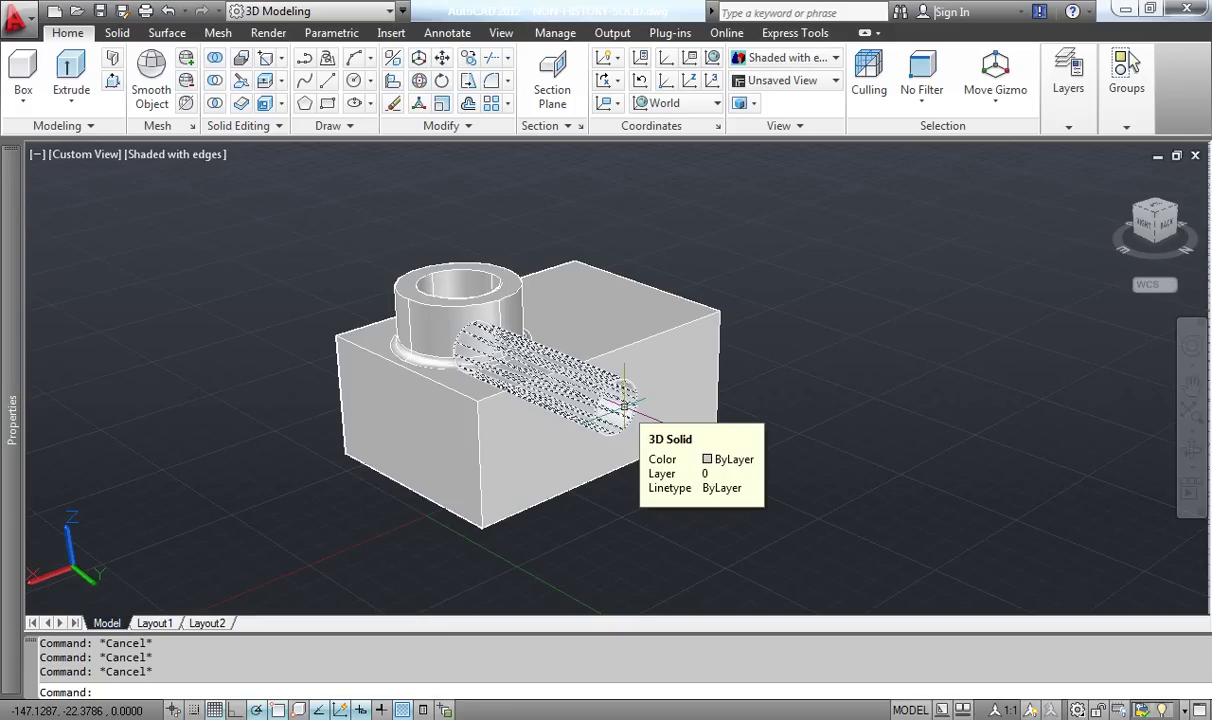
ctrl+click(438, 360)
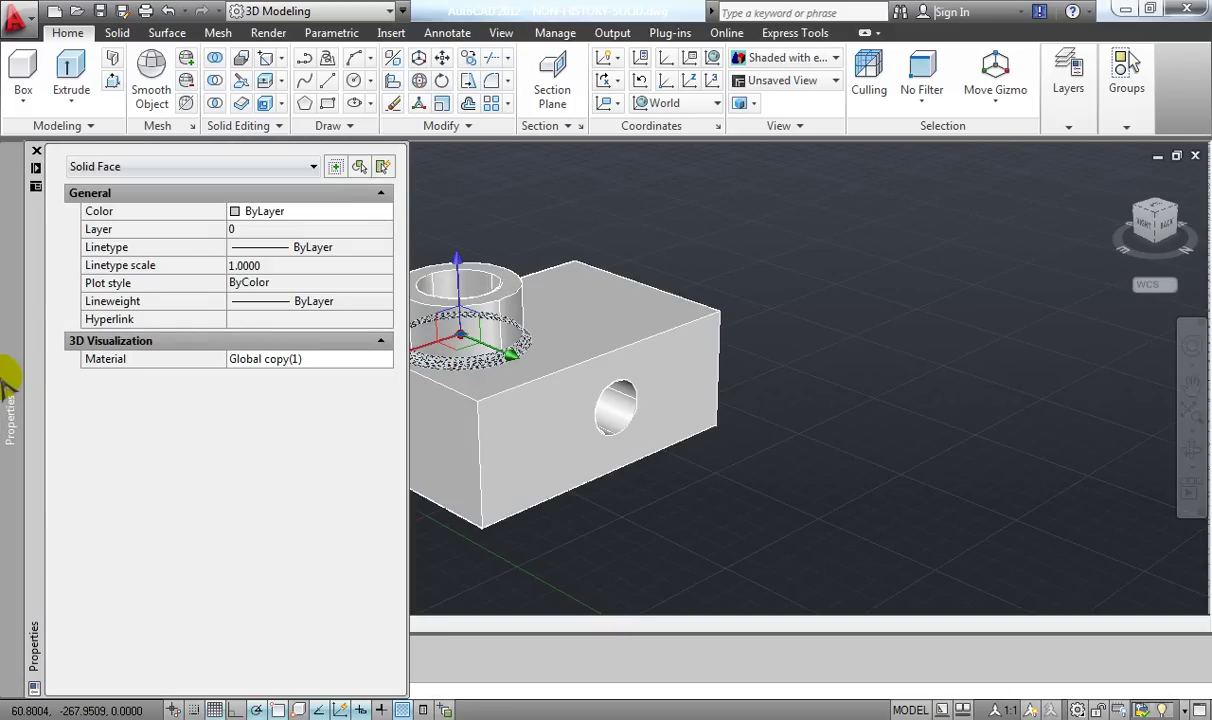
click(866, 450)
key(Escape)
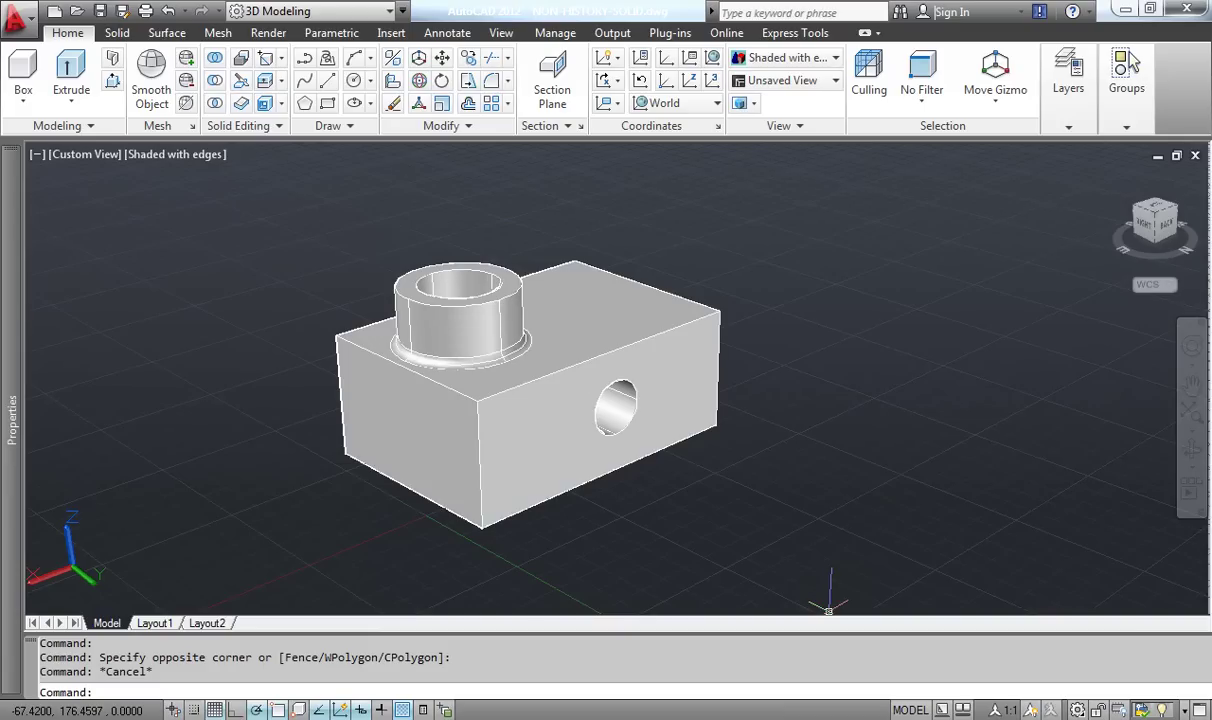
click(841, 293)
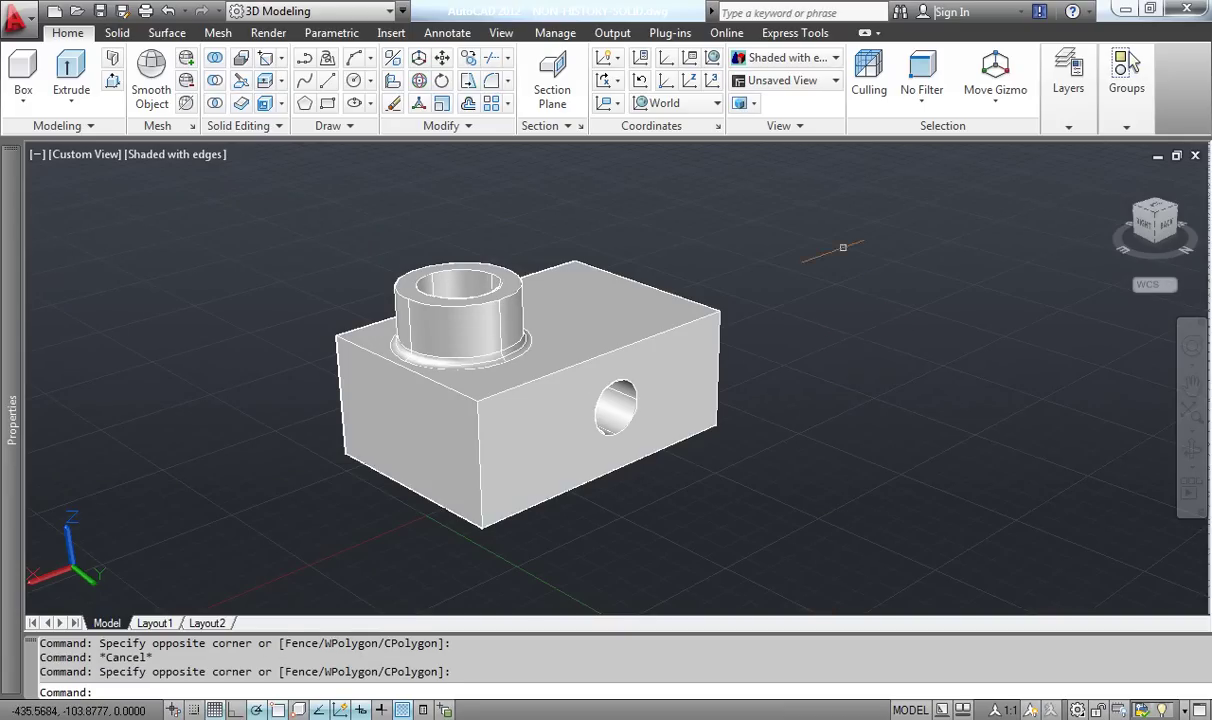
click(670, 33)
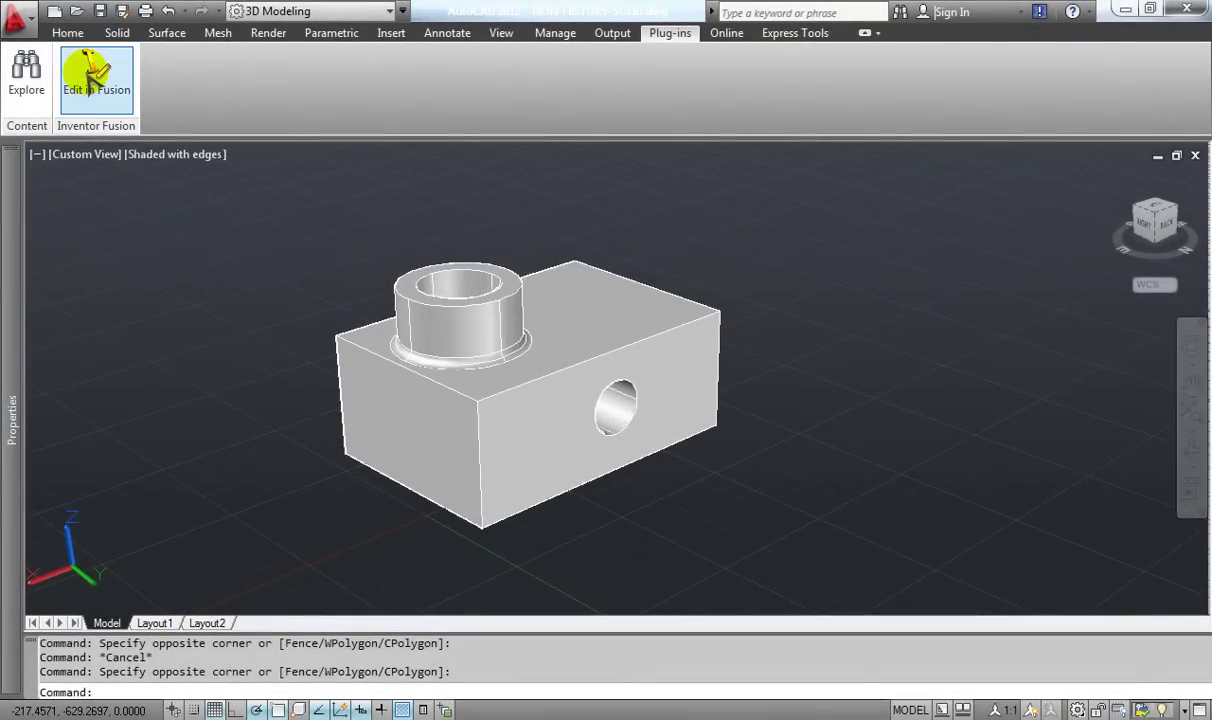
- Run Edit in Fusion on the block solid
click(96, 70)
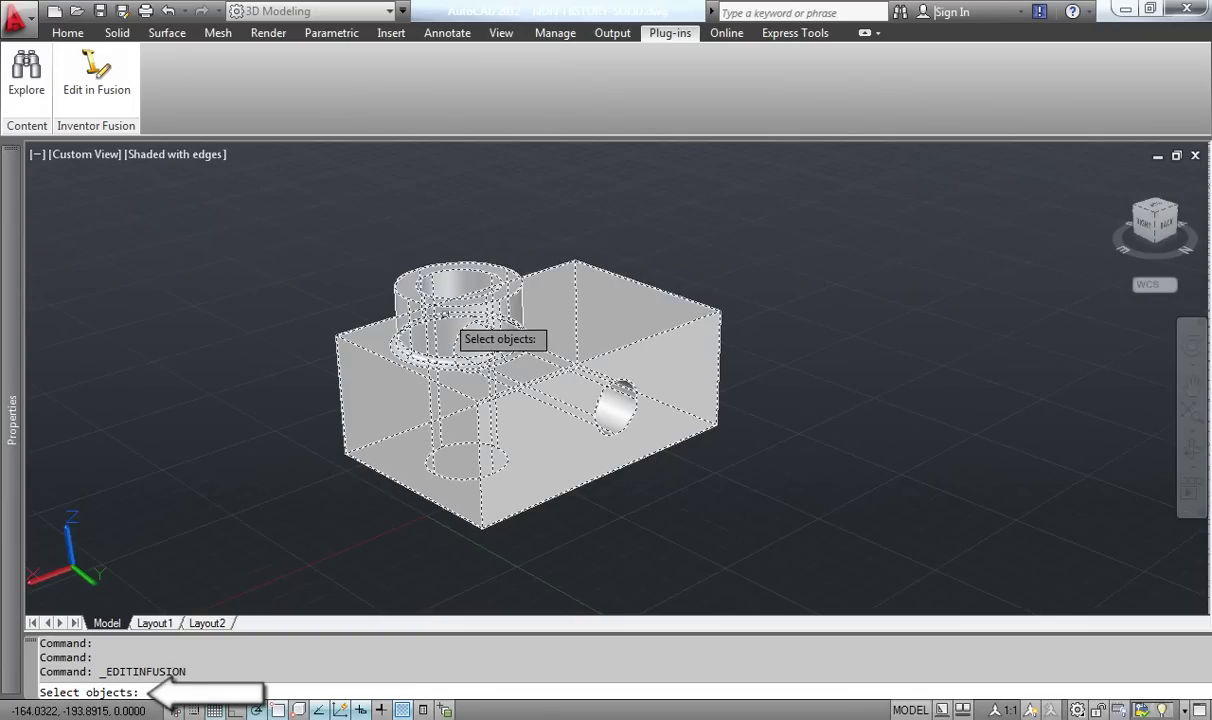
click(442, 312)
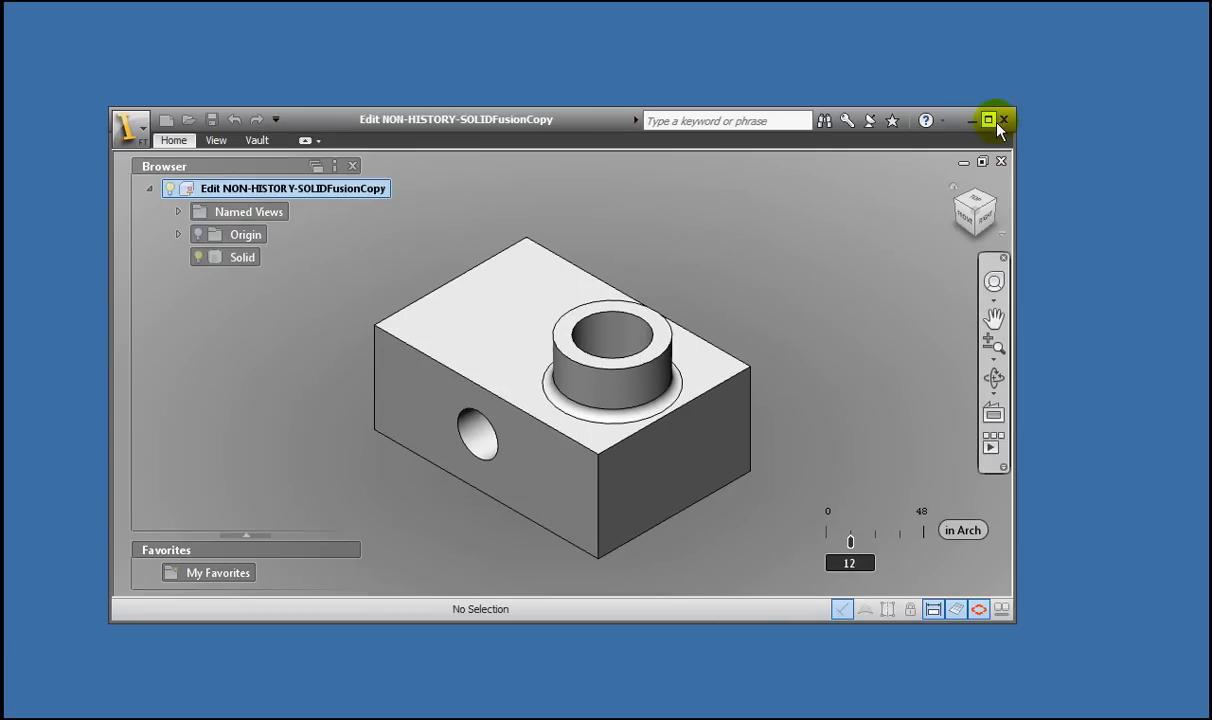
- Maximize the Inventor Fusion window showing the block solid
click(990, 120)
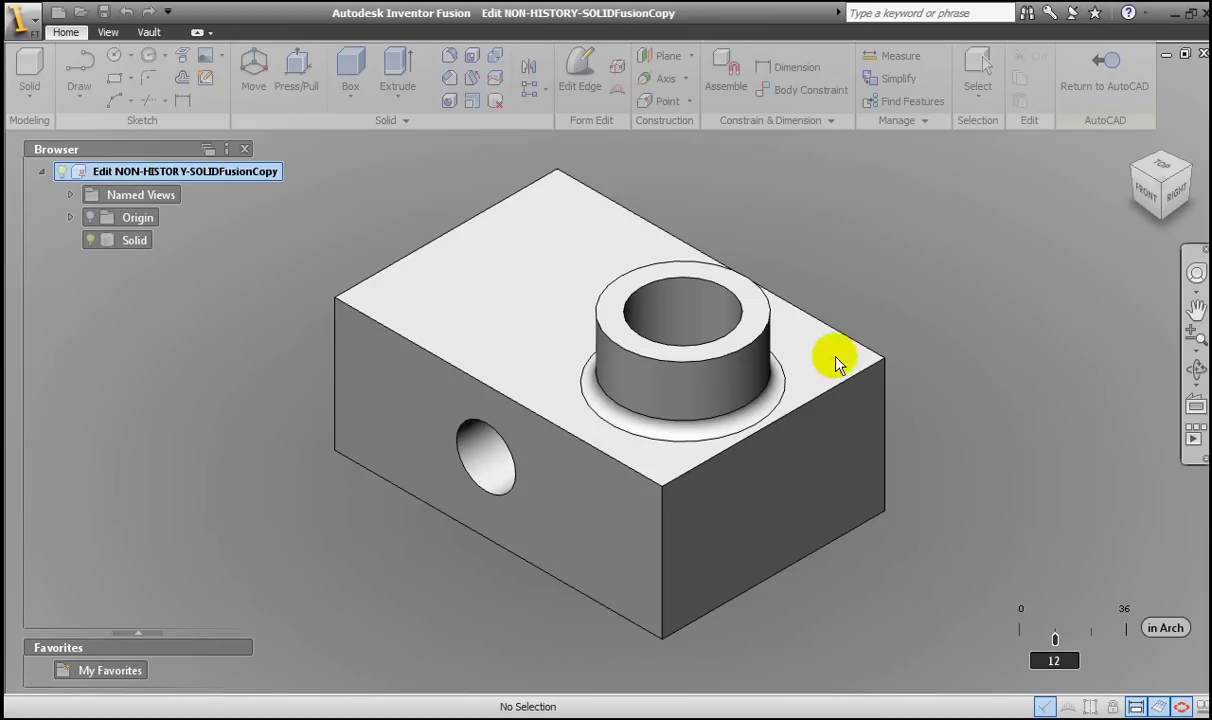
- Press/Pull the boss-base ring face to a 4 in radius
click(710, 428)
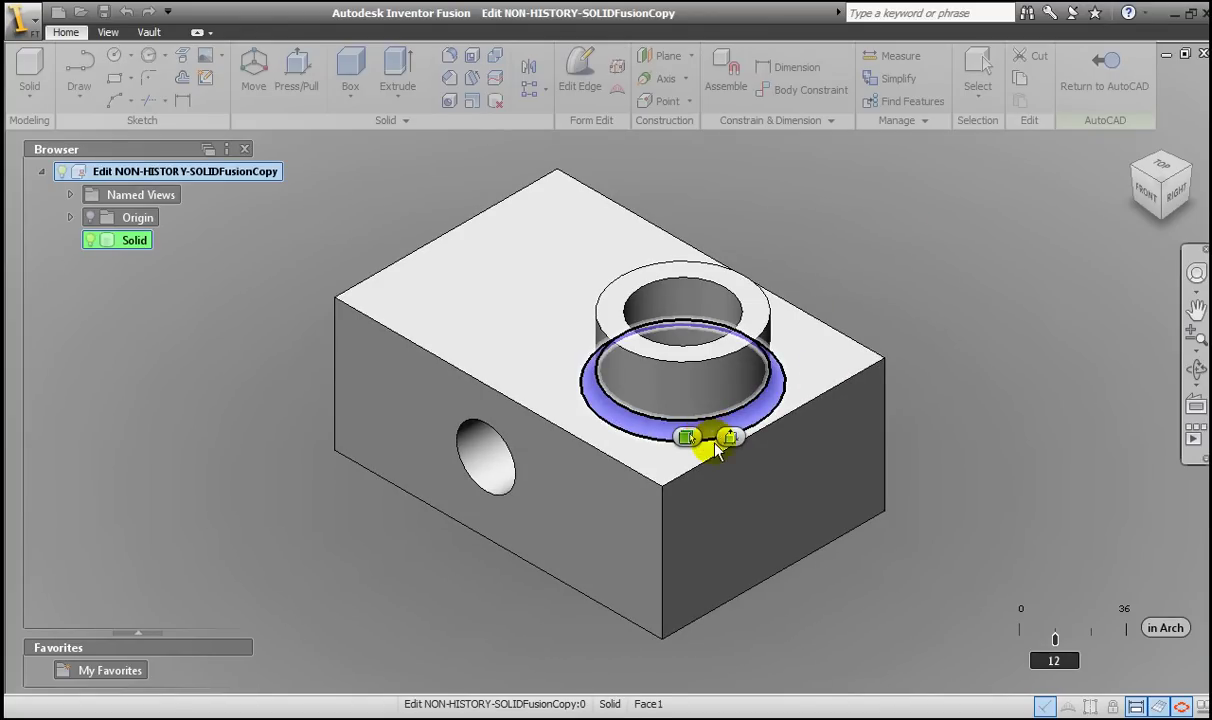
click(728, 438)
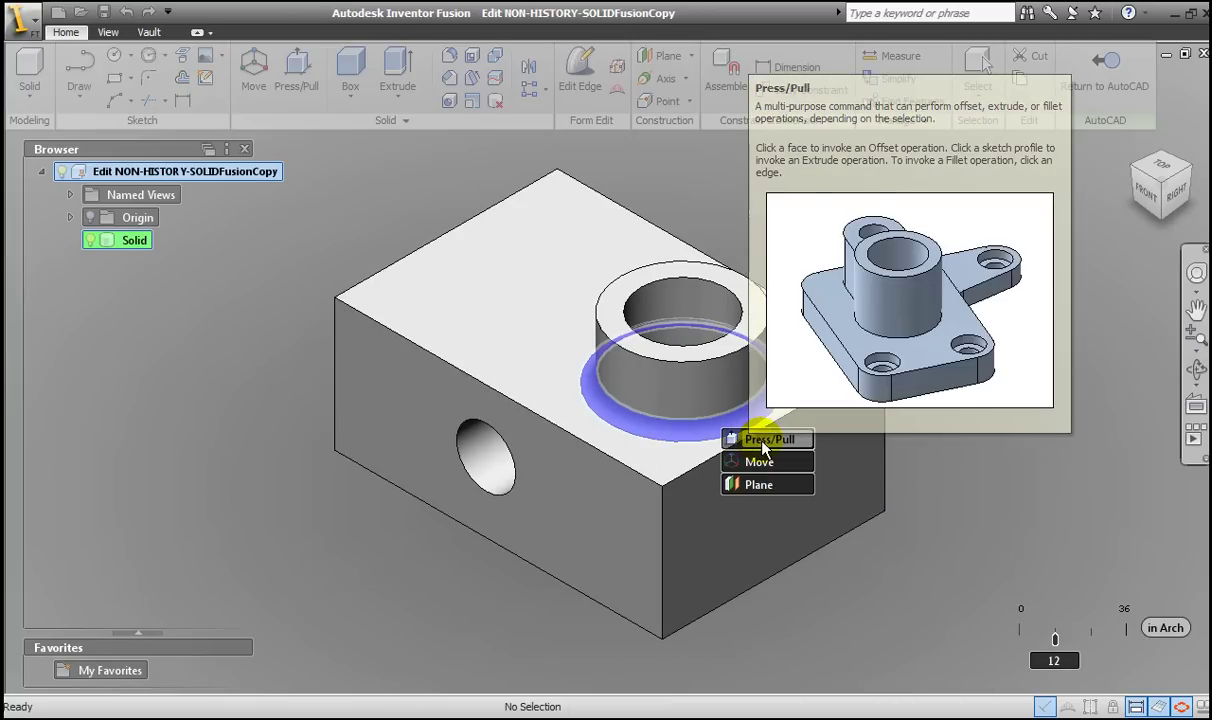
click(766, 441)
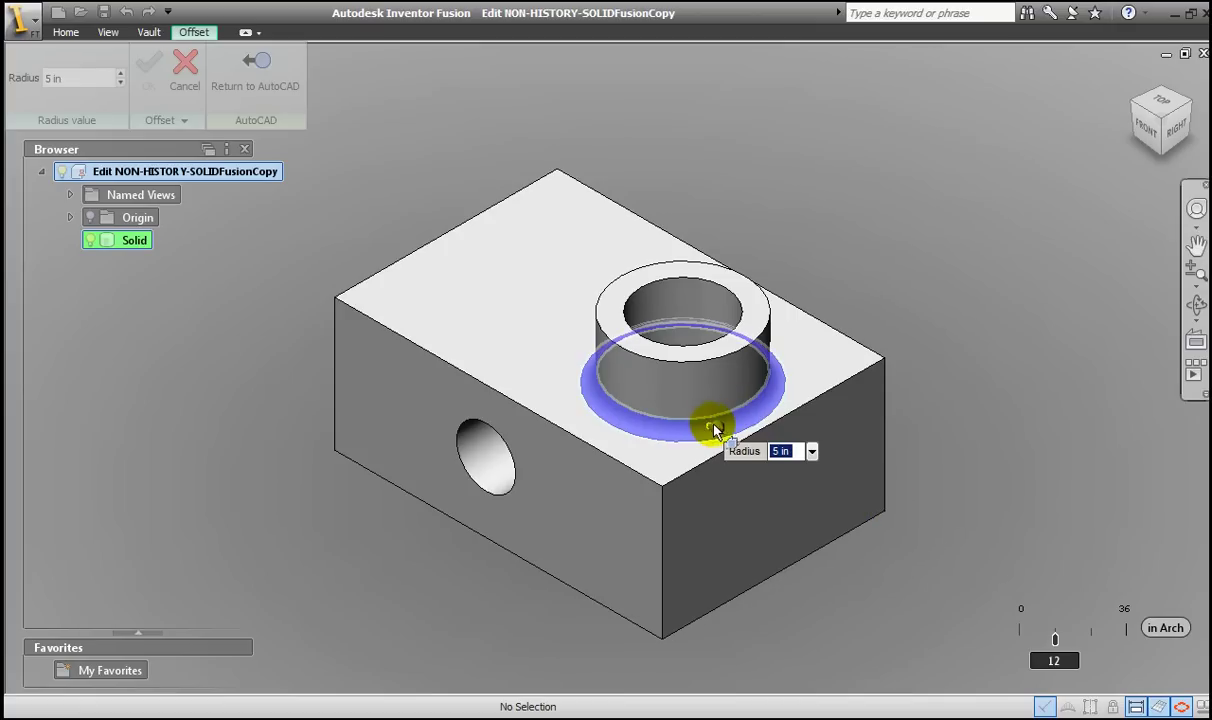
mouse_move(714, 426)
mouse_down()
mouse_move(665, 432)
mouse_move(785, 438)
mouse_move(757, 419)
mouse_move(721, 418)
mouse_up()
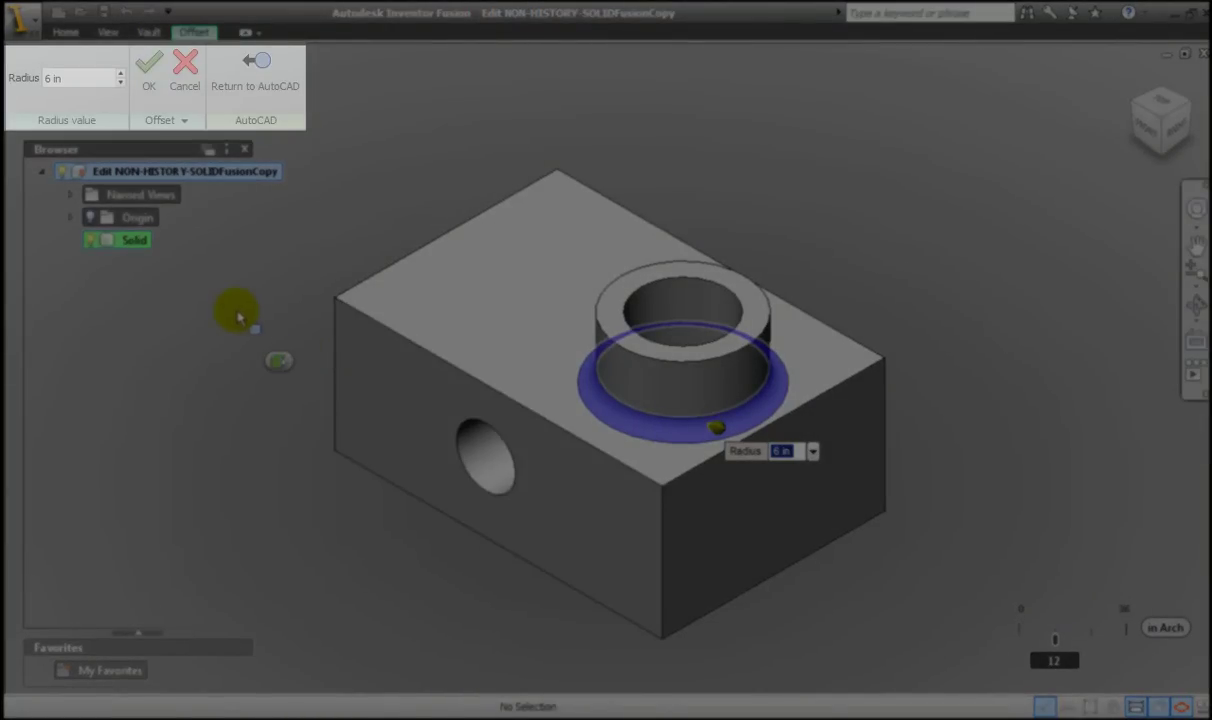
click(75, 78)
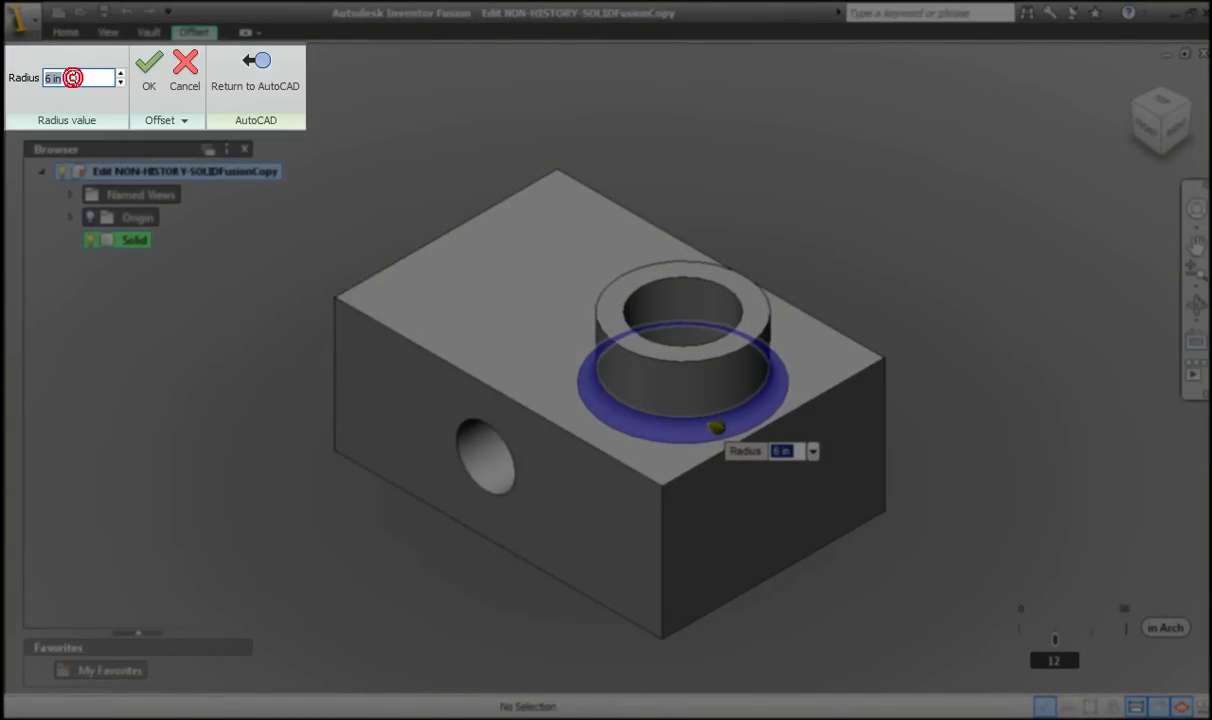
text(4)
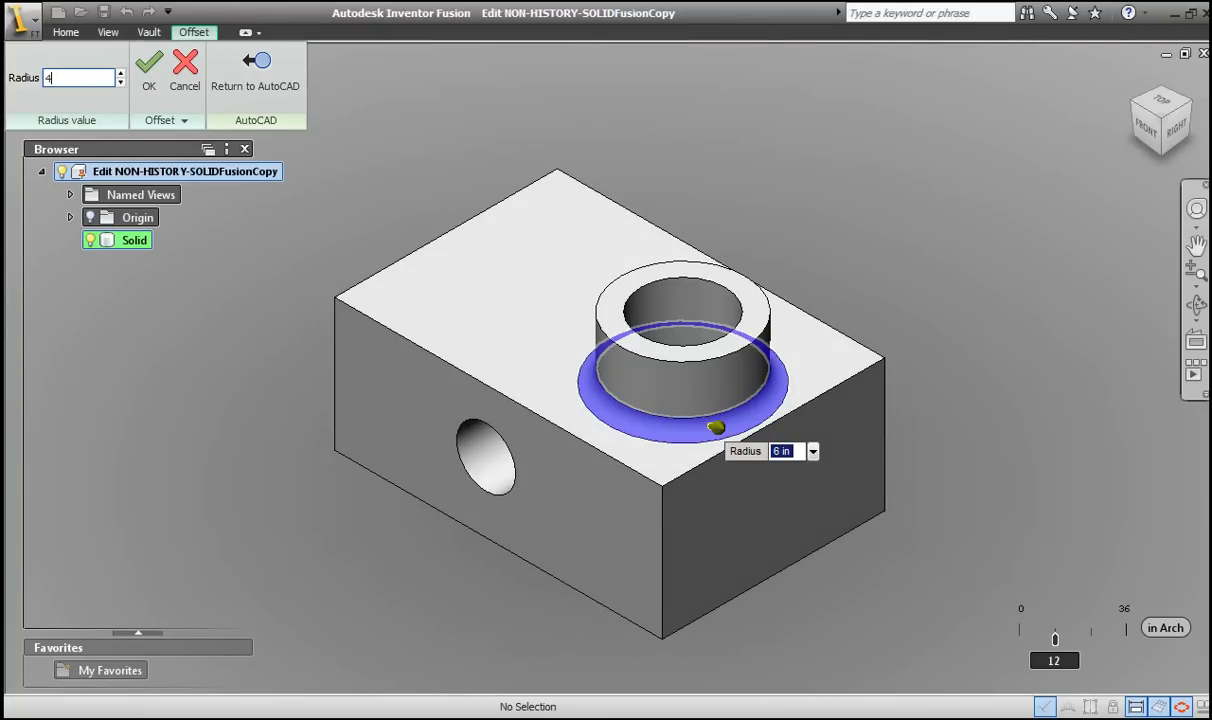
click(148, 68)
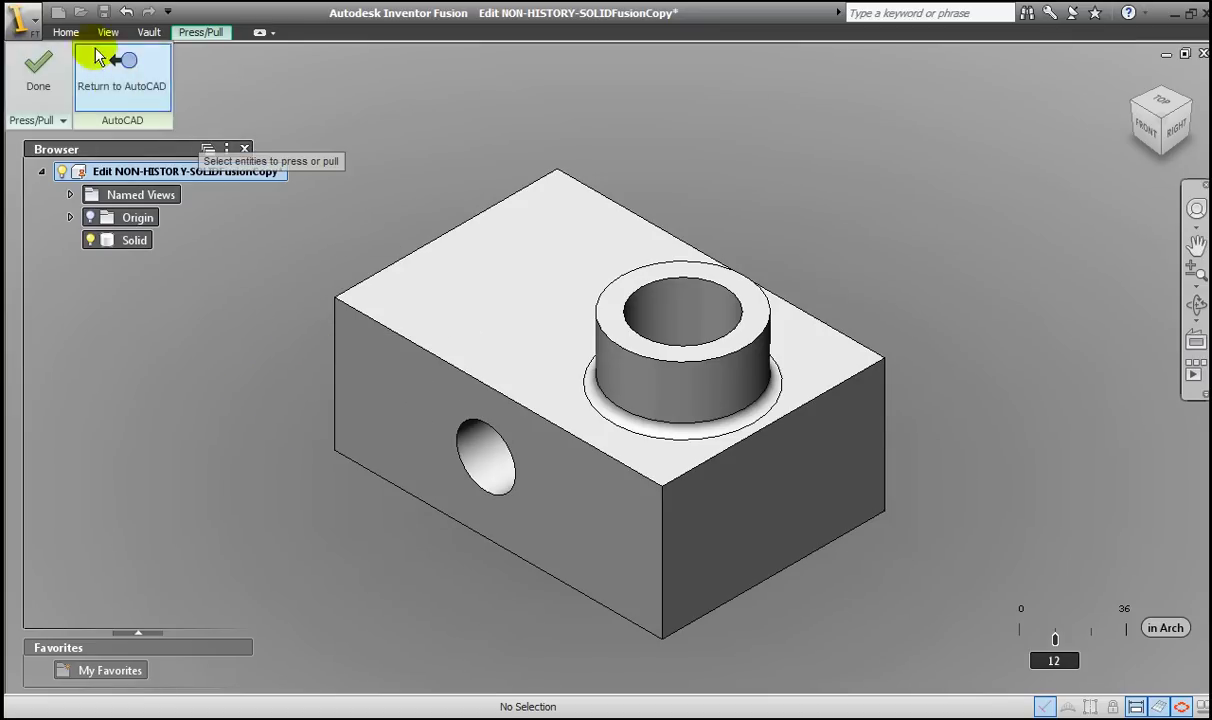
- Start Move on the Home tab and window-select the boss and block front
click(65, 32)
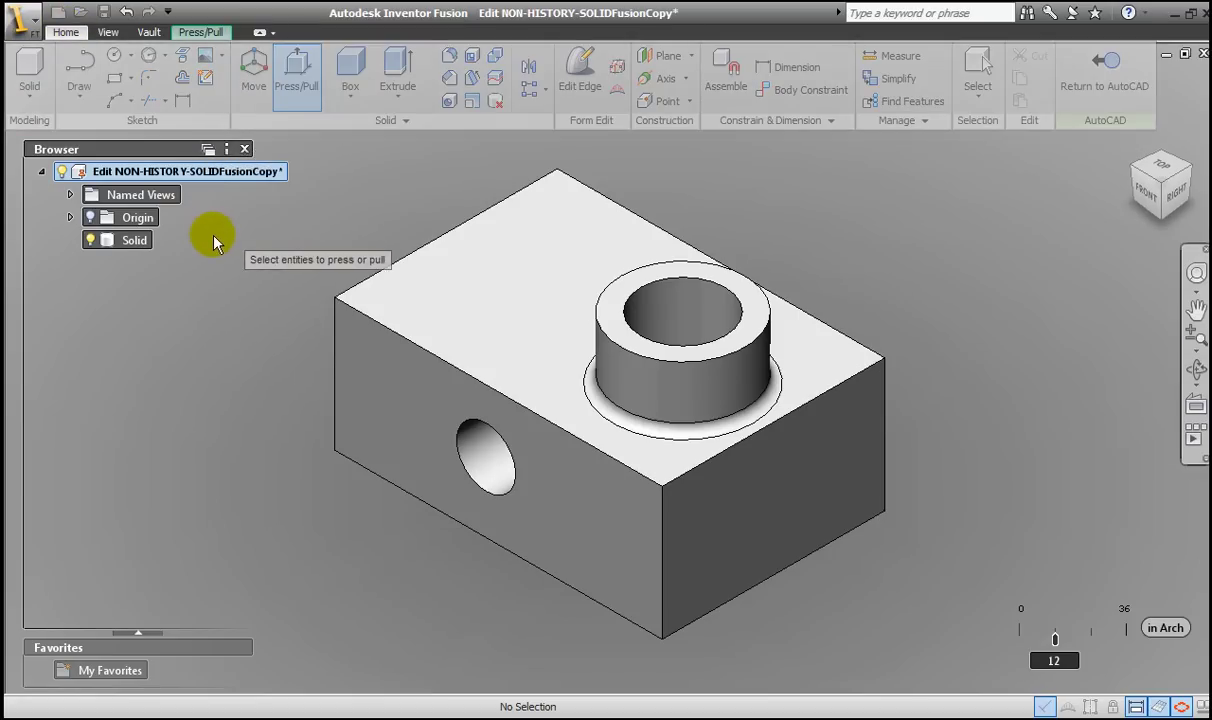
click(260, 70)
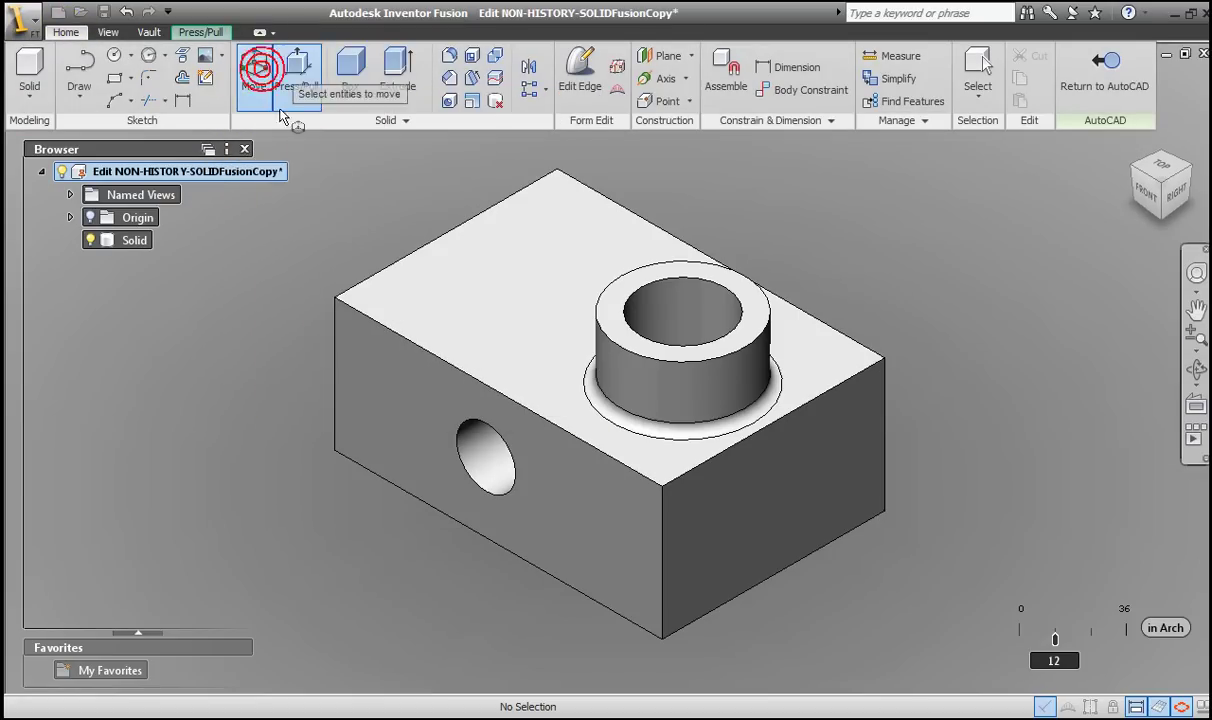
click(408, 278)
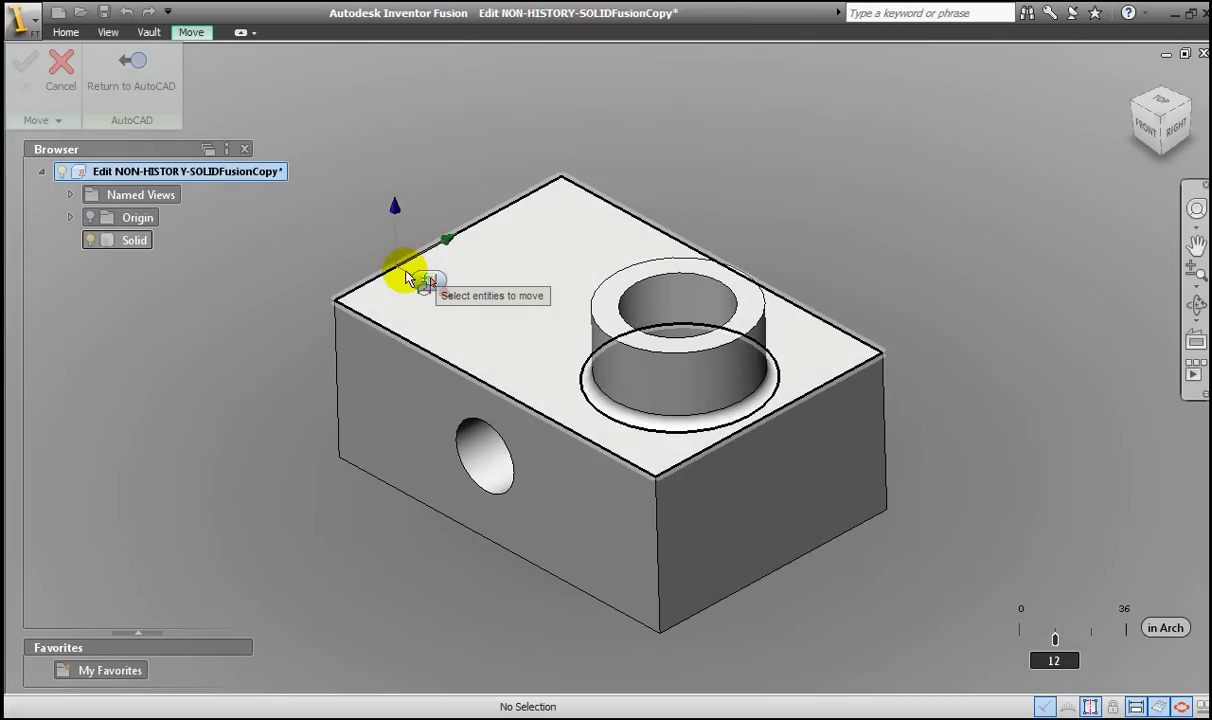
shift+middle_drag(792, 413, 800, 328)
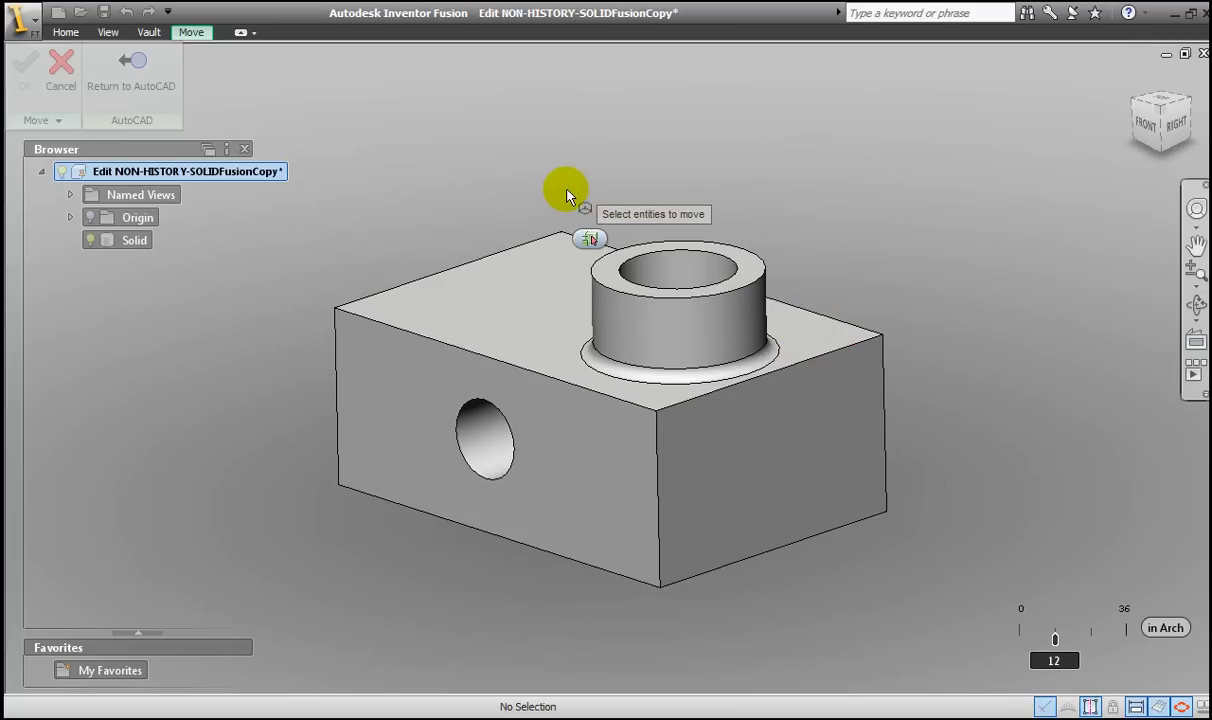
mouse_move(566, 188)
mouse_down()
mouse_move(771, 538)
mouse_move(818, 572)
mouse_move(764, 577)
mouse_move(801, 576)
mouse_move(820, 610)
mouse_up()
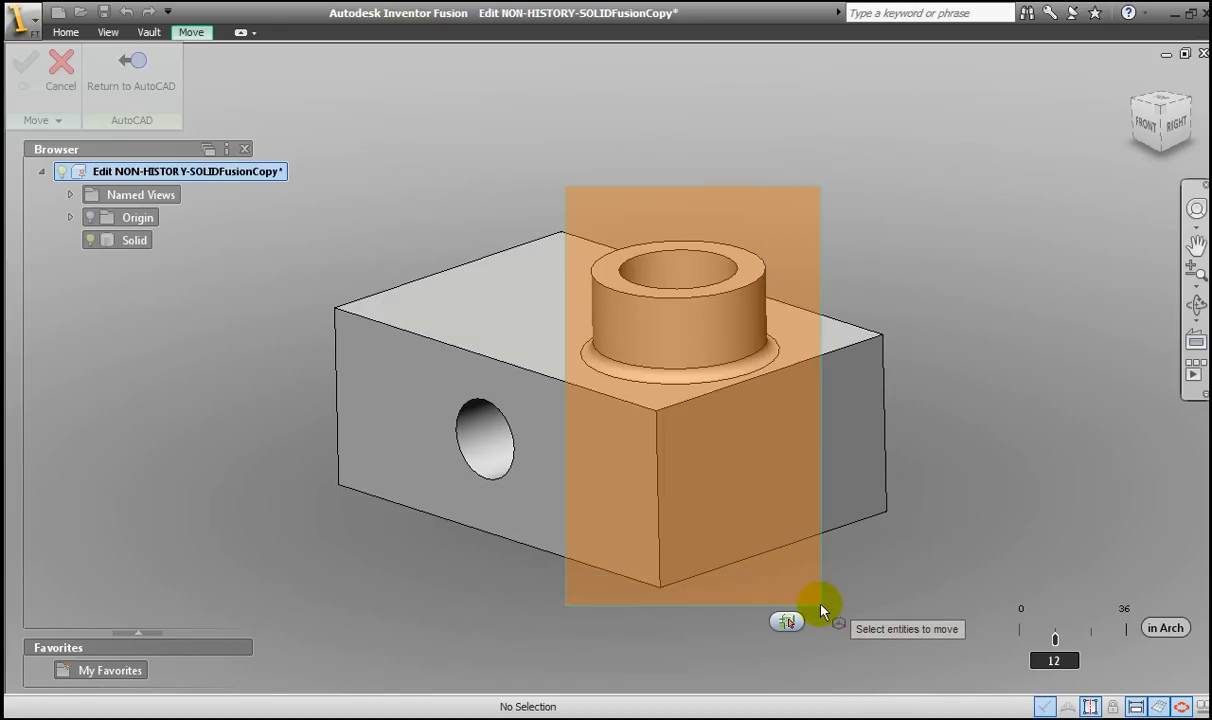
- Move the boss cylinder -50 in along X
mouse_move(820, 606)
mouse_down()
mouse_move(383, 610)
mouse_move(801, 620)
mouse_up()
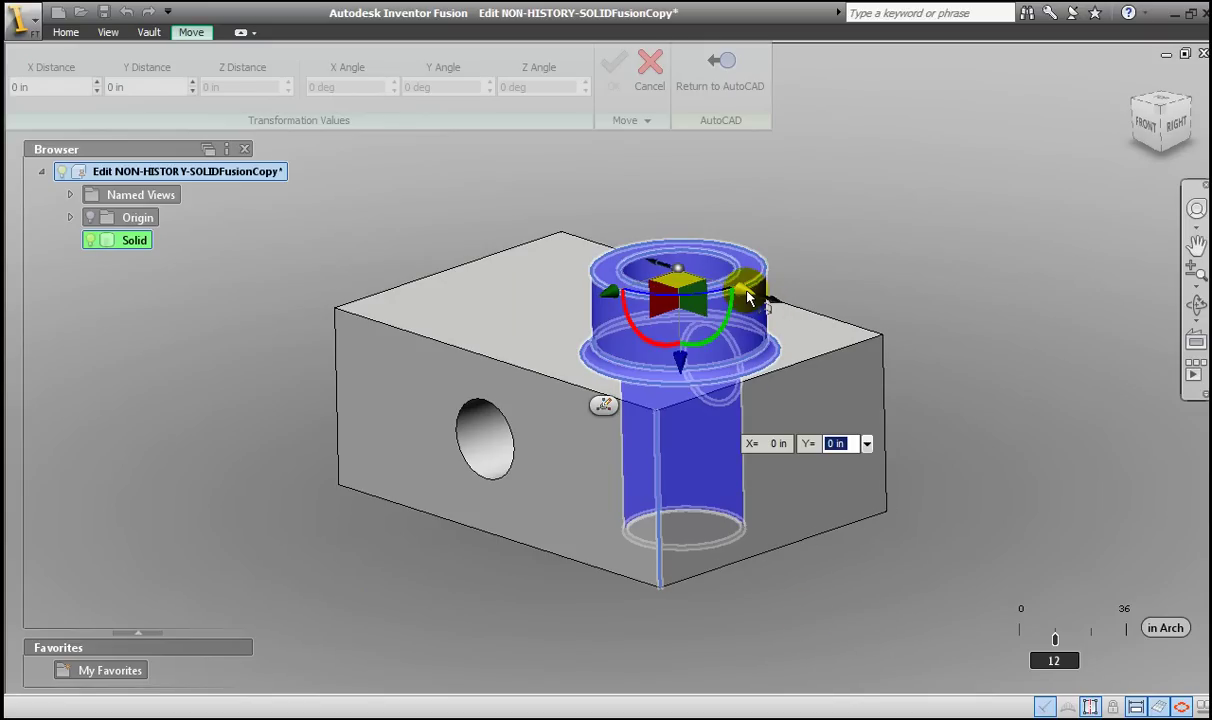
drag(748, 297, 673, 282)
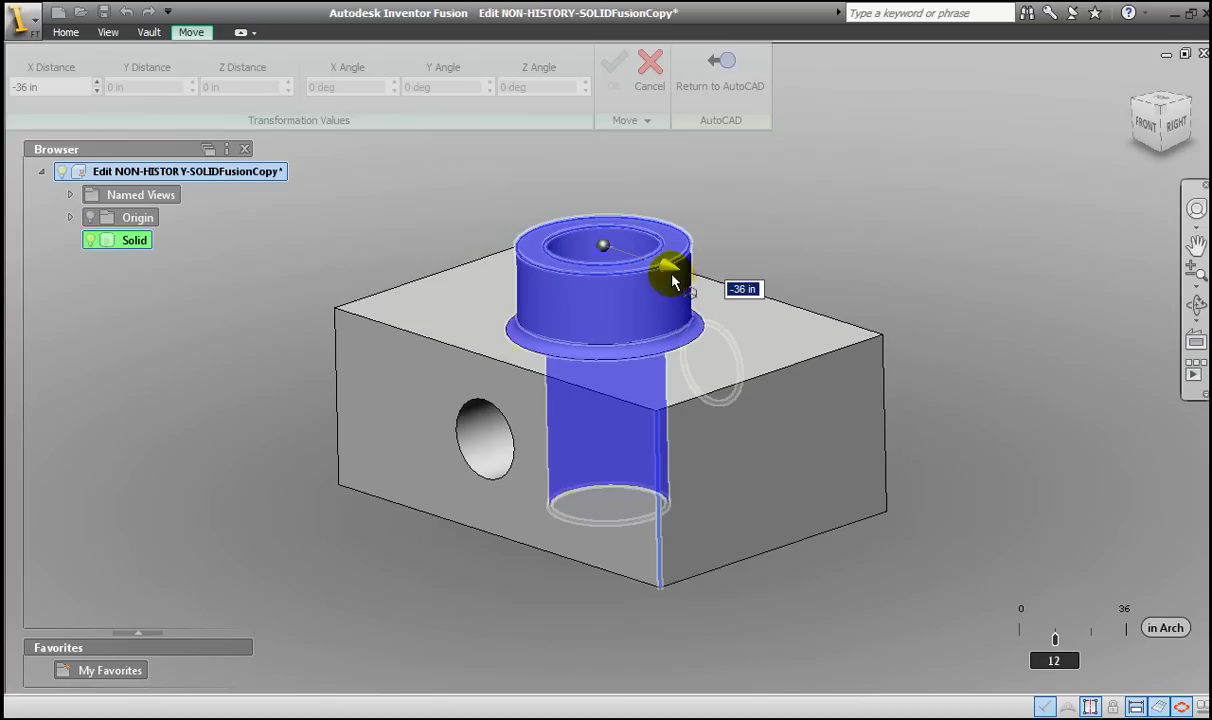
drag(673, 282, 656, 270)
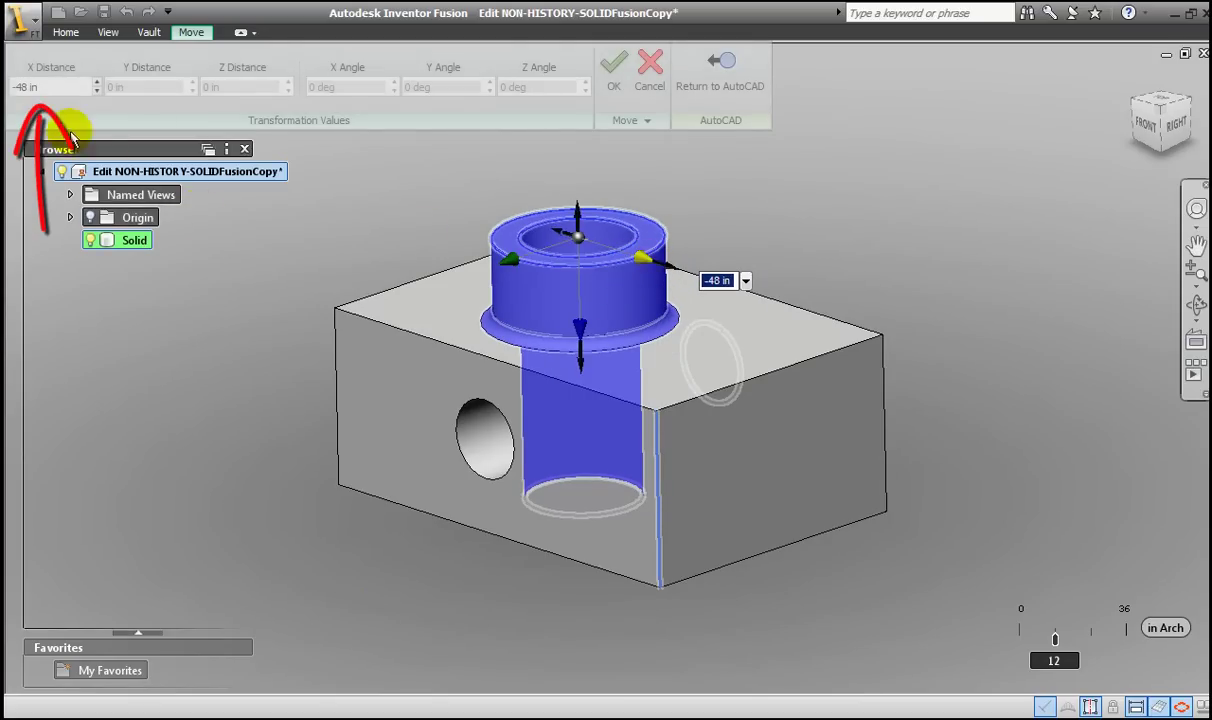
click(48, 88)
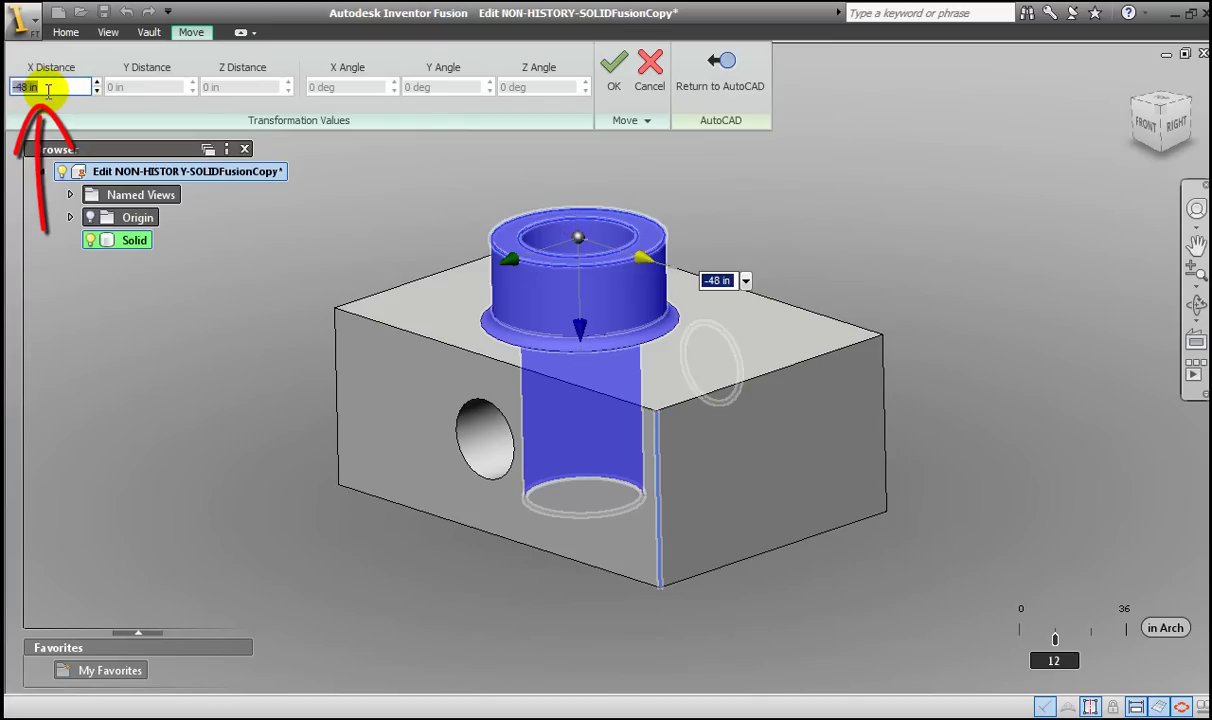
text(-50)
key(Return)
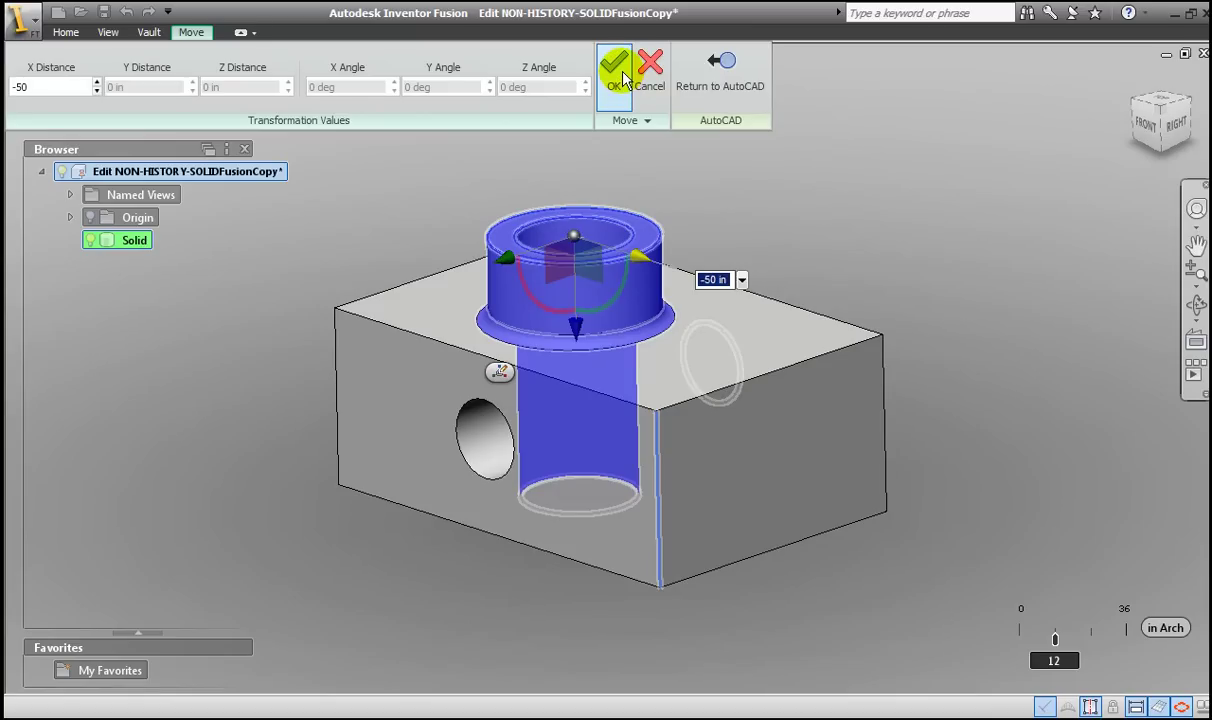
click(625, 78)
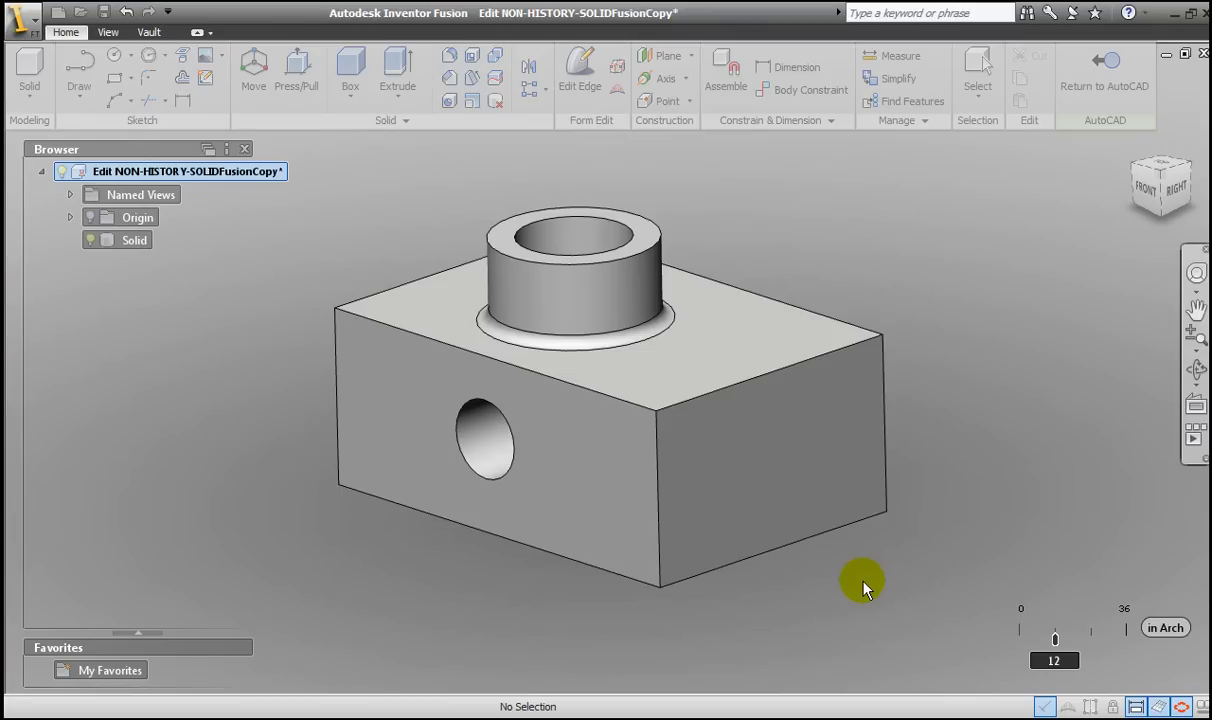
- Return the edited block solid to AutoCAD with Return to AutoCAD
click(1097, 85)
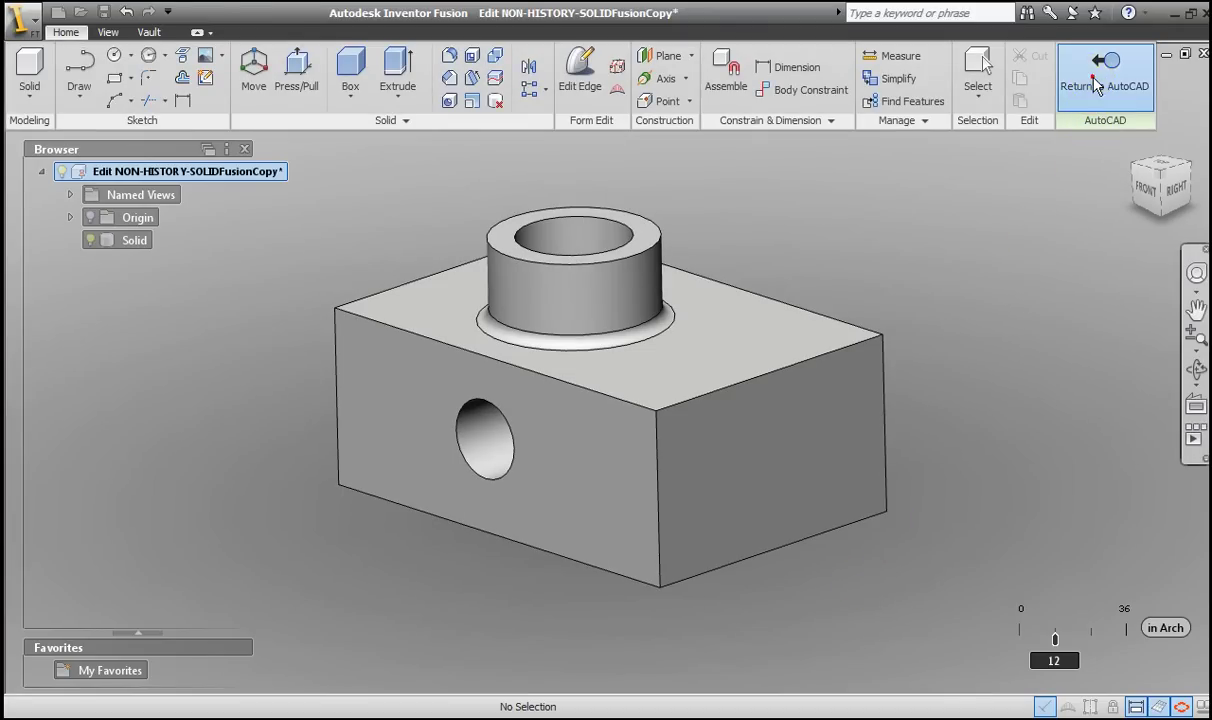